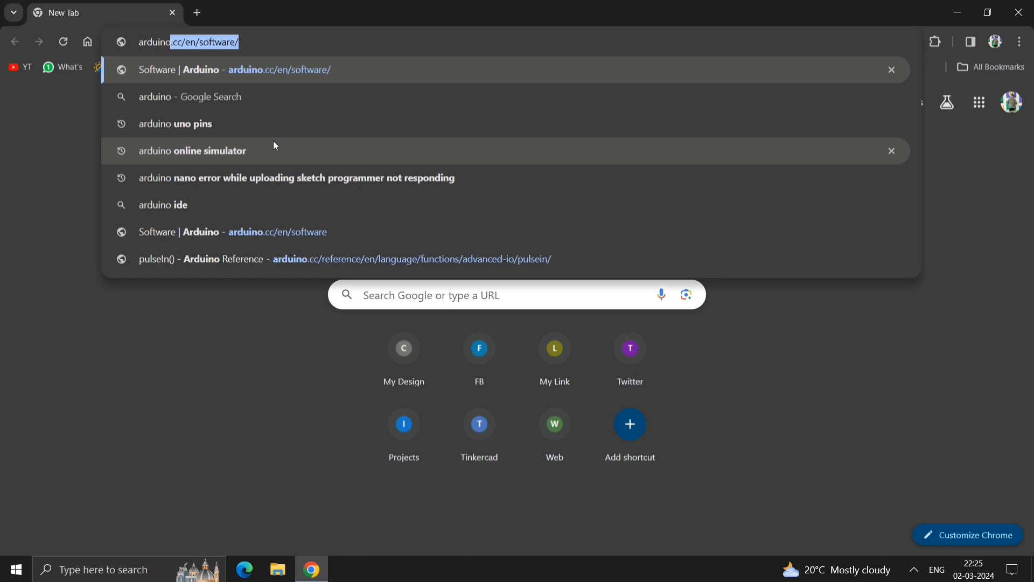
Step: Open arduino.cc/en/software, accept only the required cookies, and choose the Arduino IDE 2.3.2 download for Windows 10 and newer, 64 bits
{"action": "key", "text": "Return"}
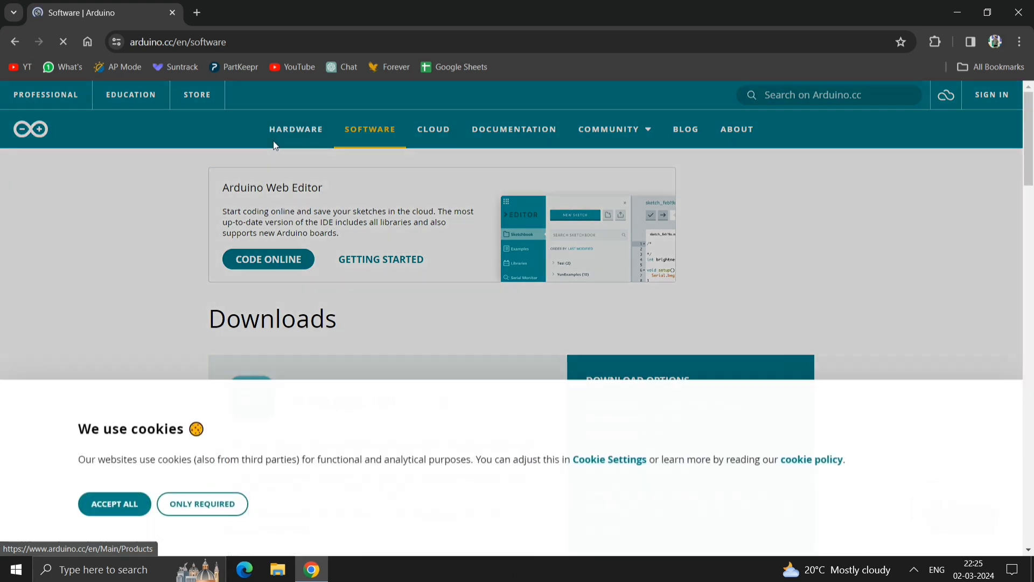
{"action": "left_click", "coordinate": [193, 507]}
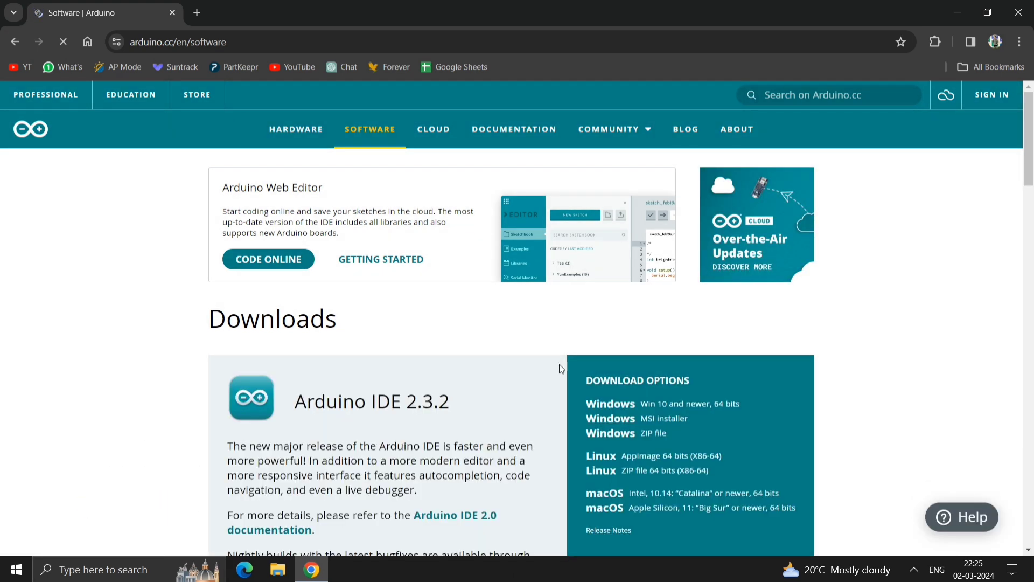
{"action": "scroll", "coordinate": [559, 364], "scroll_direction": "down", "scroll_amount": 2}
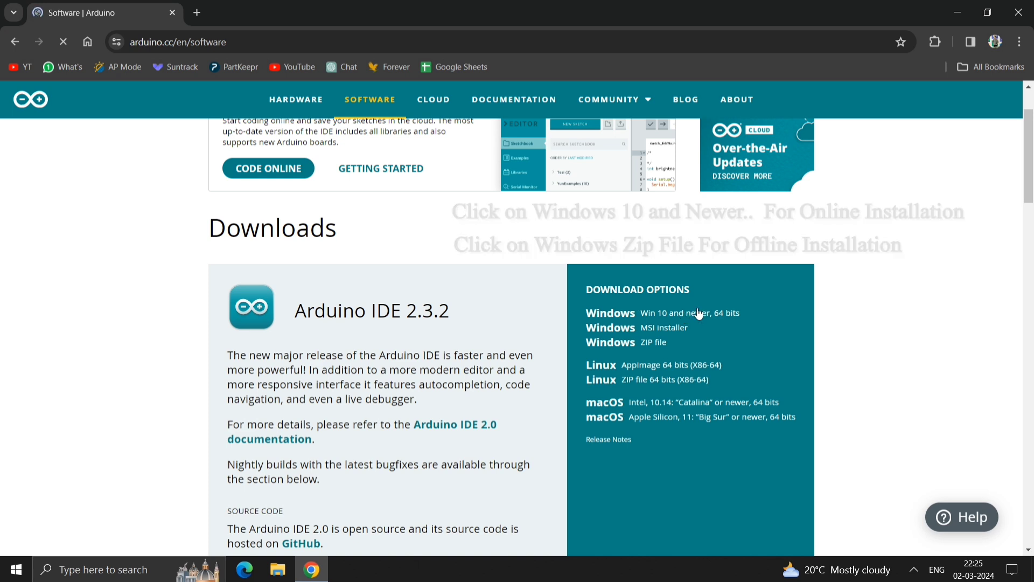
{"action": "left_click", "coordinate": [618, 319]}
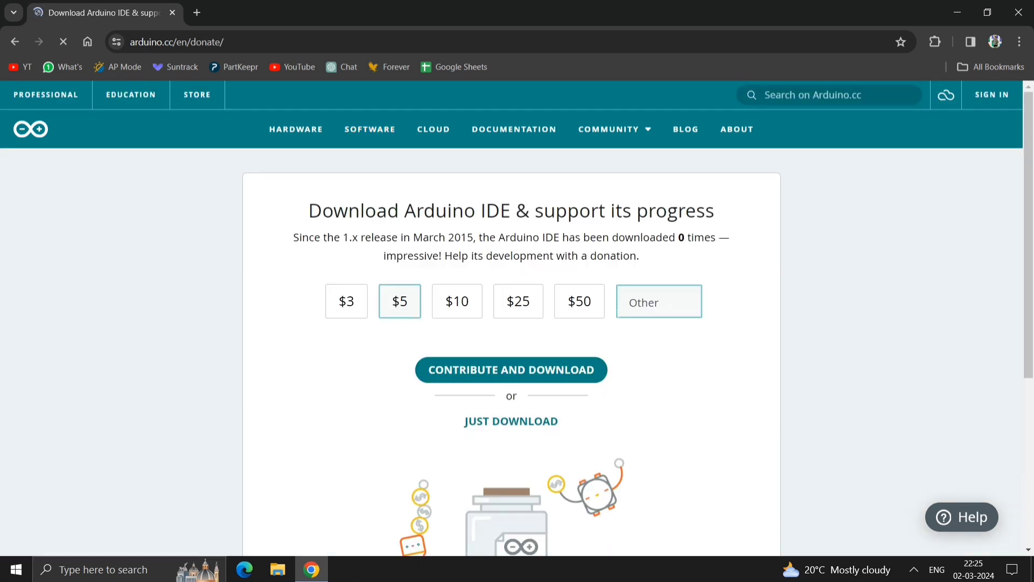
Step: Skip the donation and newsletter offers and save the installer arduino-ide_2.3.2_Windows_64bit in the Downloads folder
{"action": "left_click", "coordinate": [512, 431]}
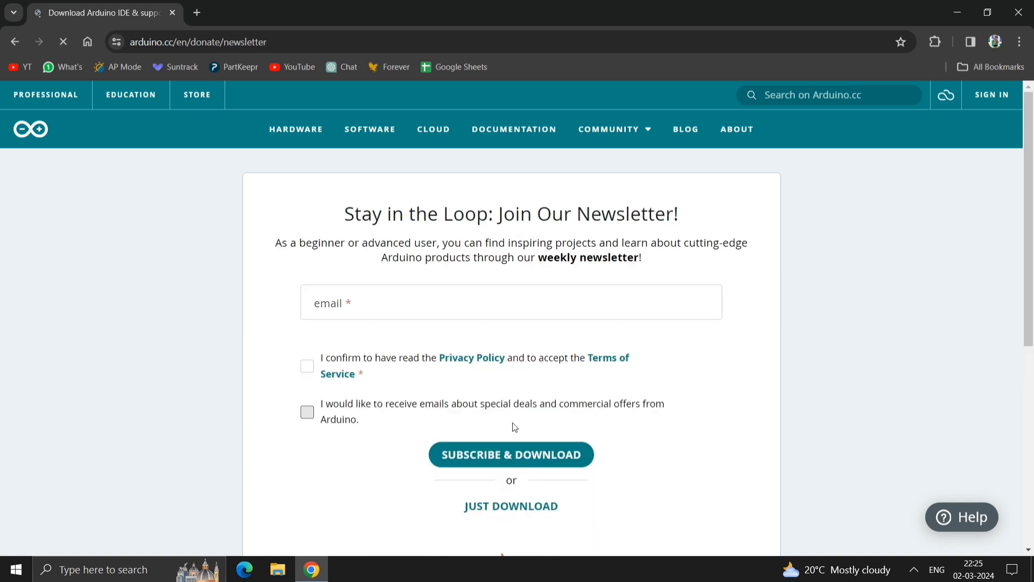
{"action": "scroll", "coordinate": [513, 423], "scroll_direction": "down", "scroll_amount": 3}
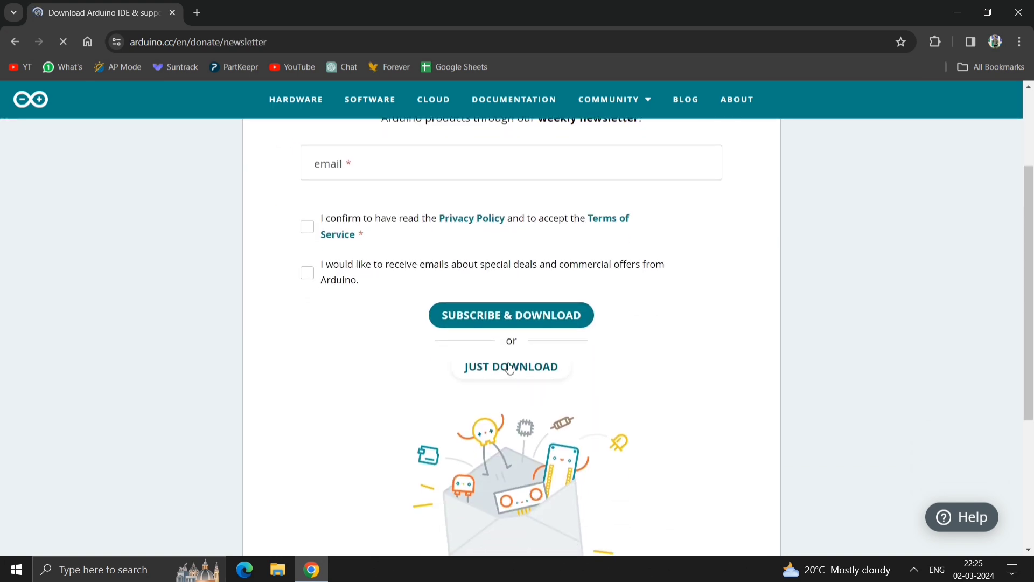
{"action": "left_click", "coordinate": [506, 371]}
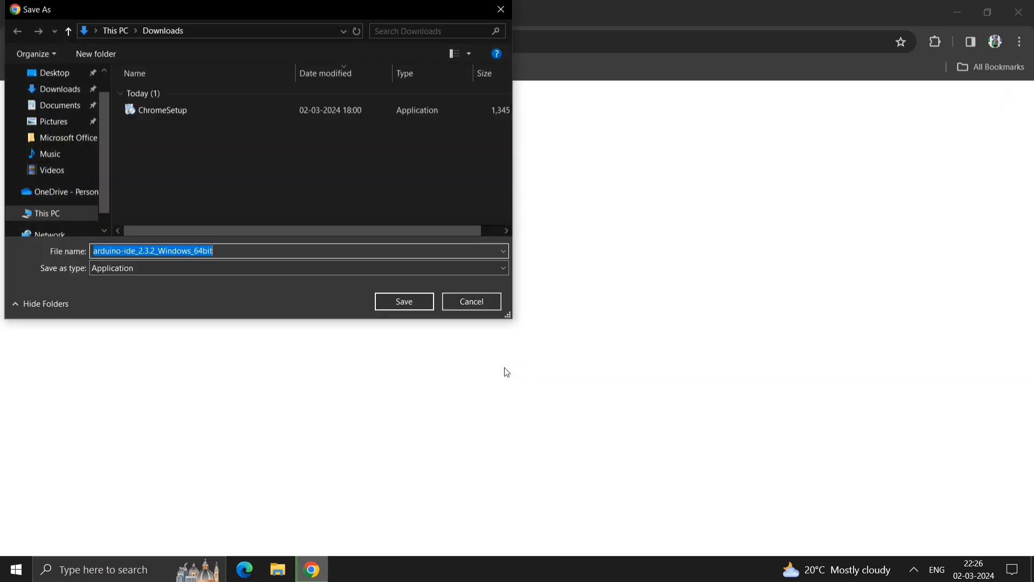
{"action": "left_click", "coordinate": [409, 304]}
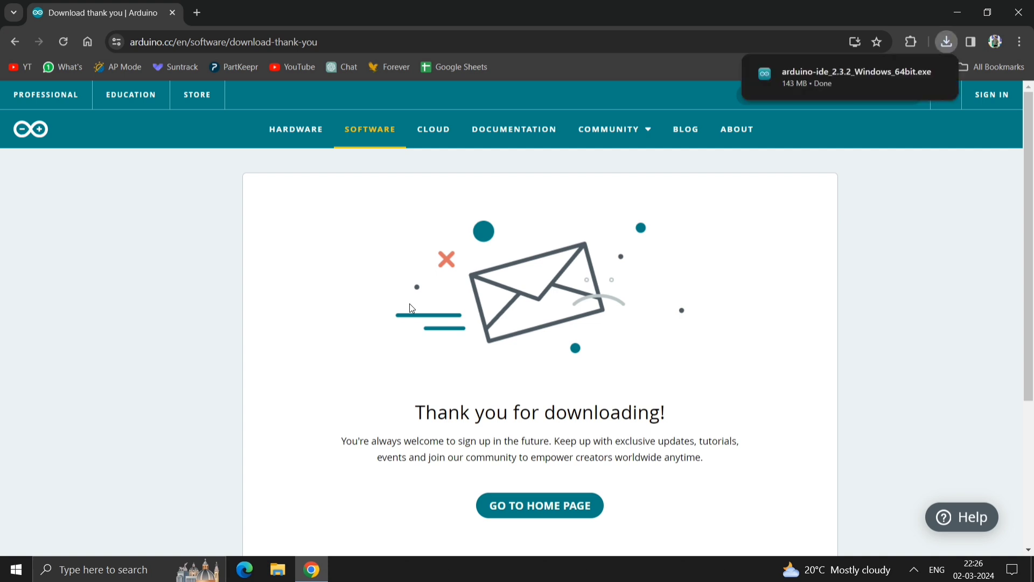
Step: Run the downloaded installer and install Arduino IDE for the current user only in the default folder, launching it on completion
{"action": "left_click", "coordinate": [842, 82]}
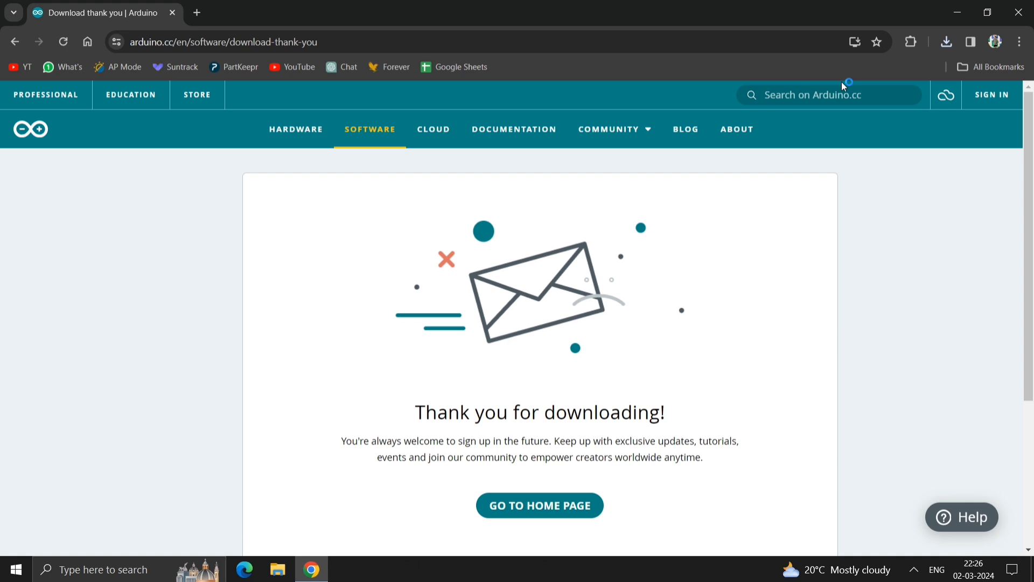
{"action": "left_click", "coordinate": [956, 13]}
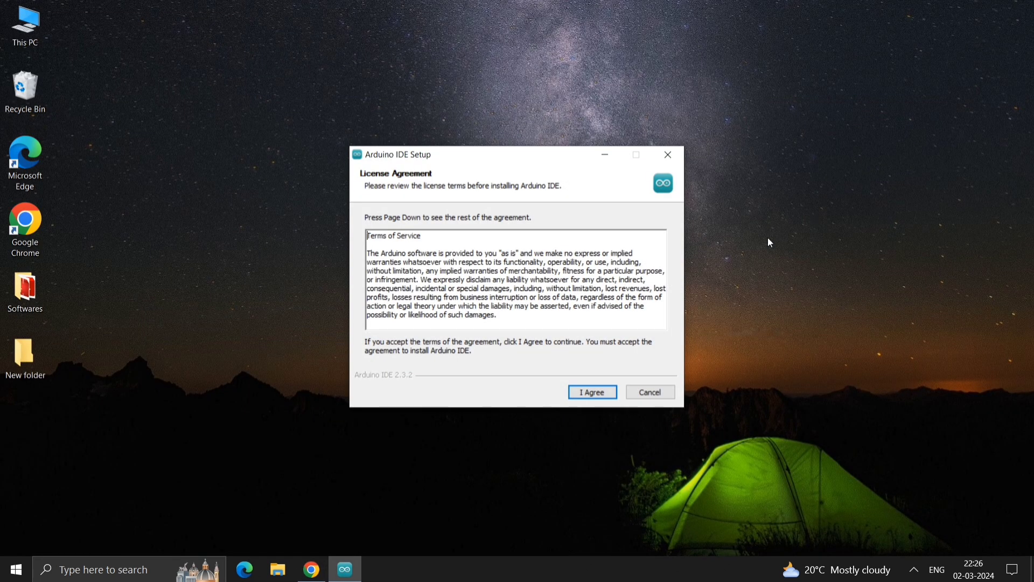
{"action": "left_click", "coordinate": [585, 393]}
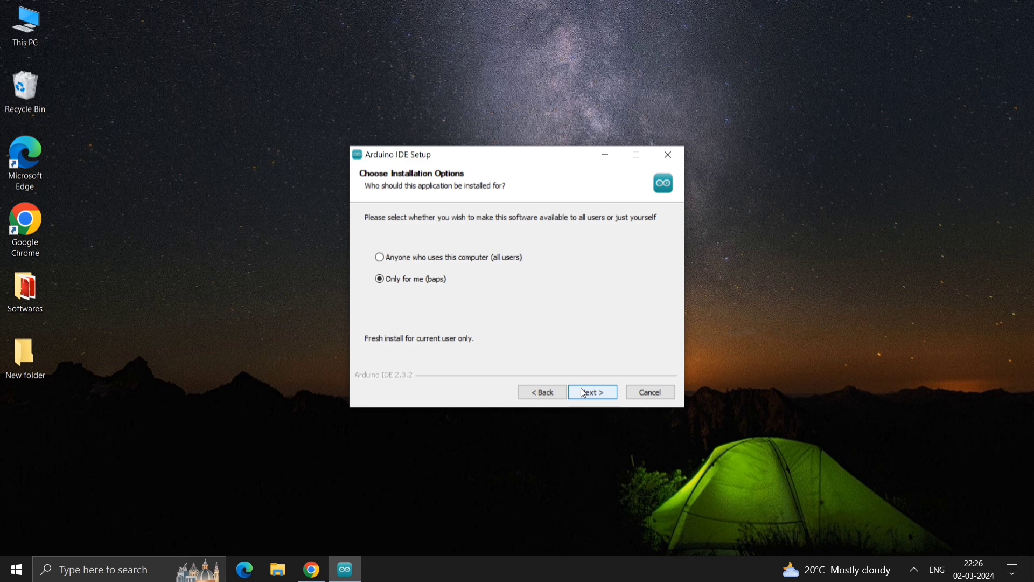
{"action": "left_click", "coordinate": [585, 392]}
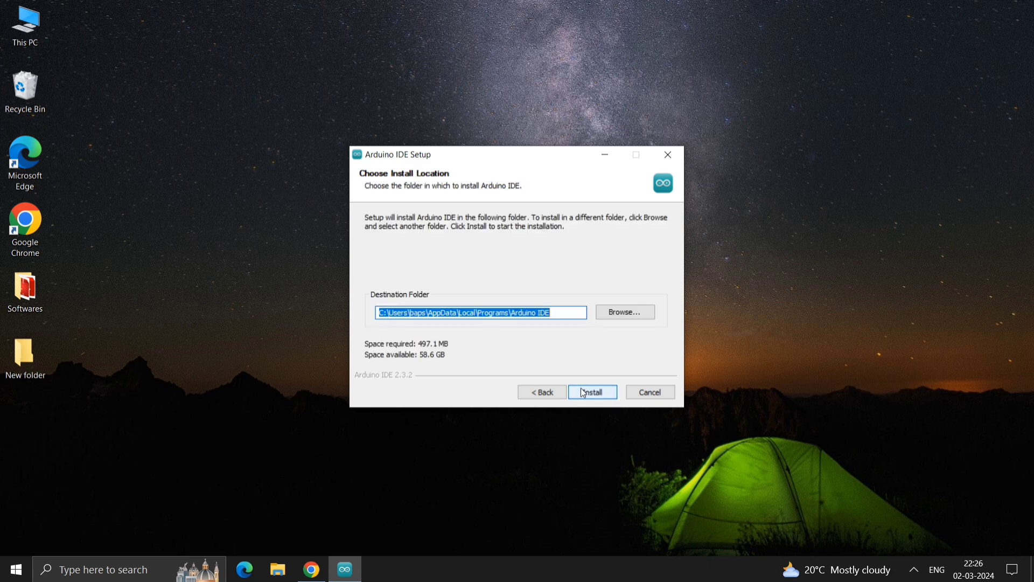
{"action": "left_click", "coordinate": [584, 393]}
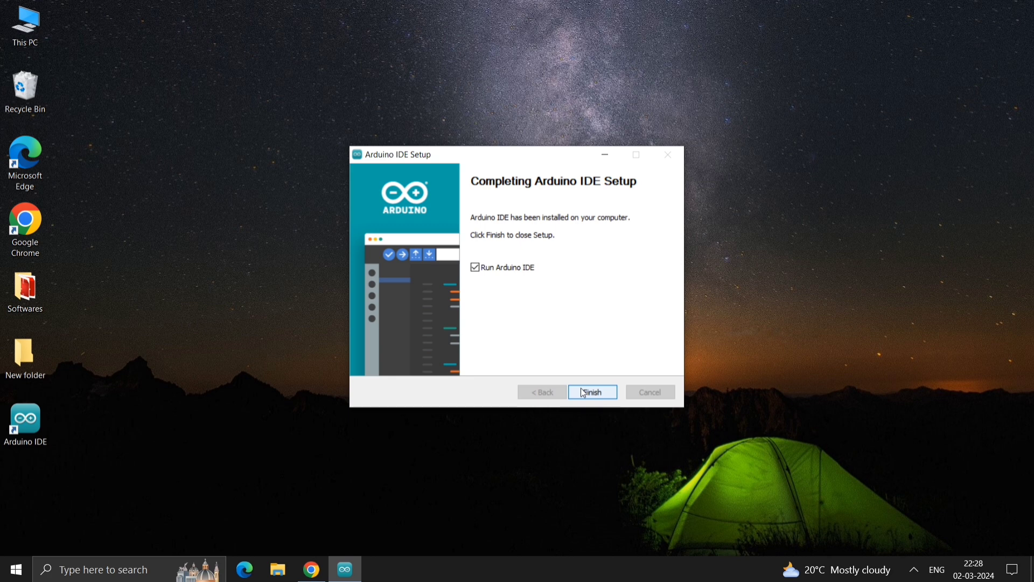
{"action": "left_click", "coordinate": [584, 393]}
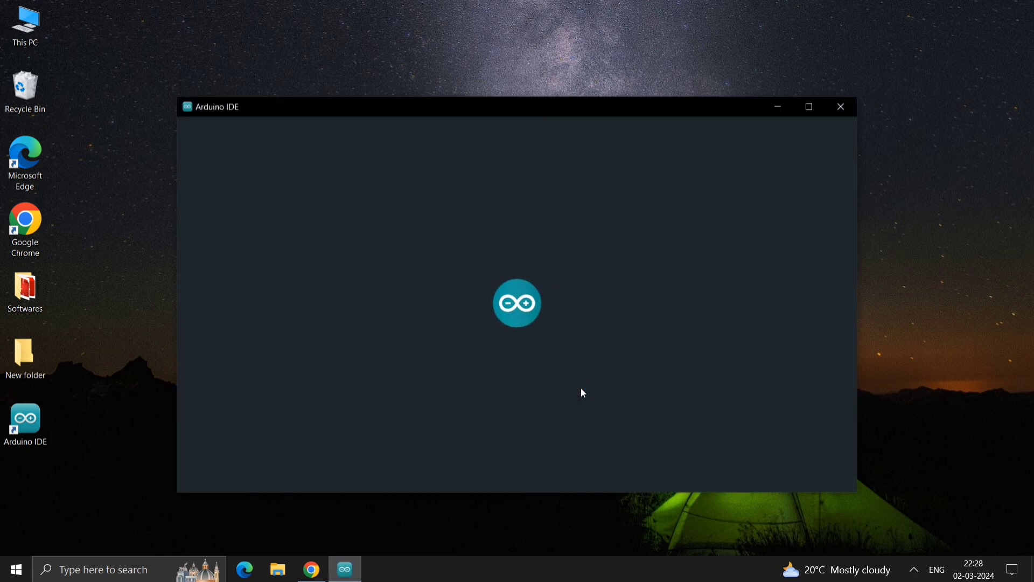
Step: Maximize the Arduino IDE window and allow mdns-discovery and Arduino IDE through the firewall on public networks
{"action": "left_click", "coordinate": [814, 108]}
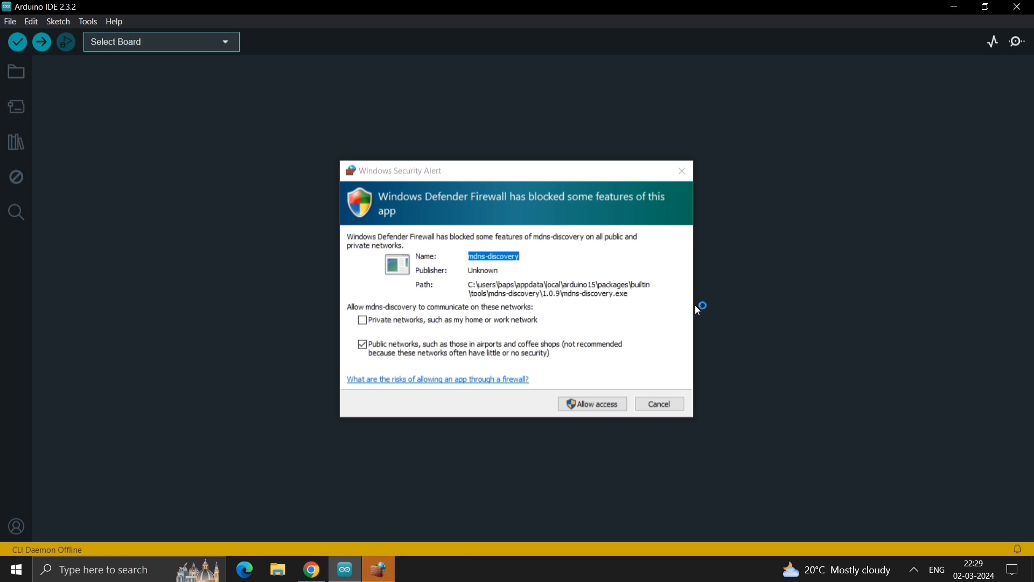
{"action": "left_click", "coordinate": [581, 402]}
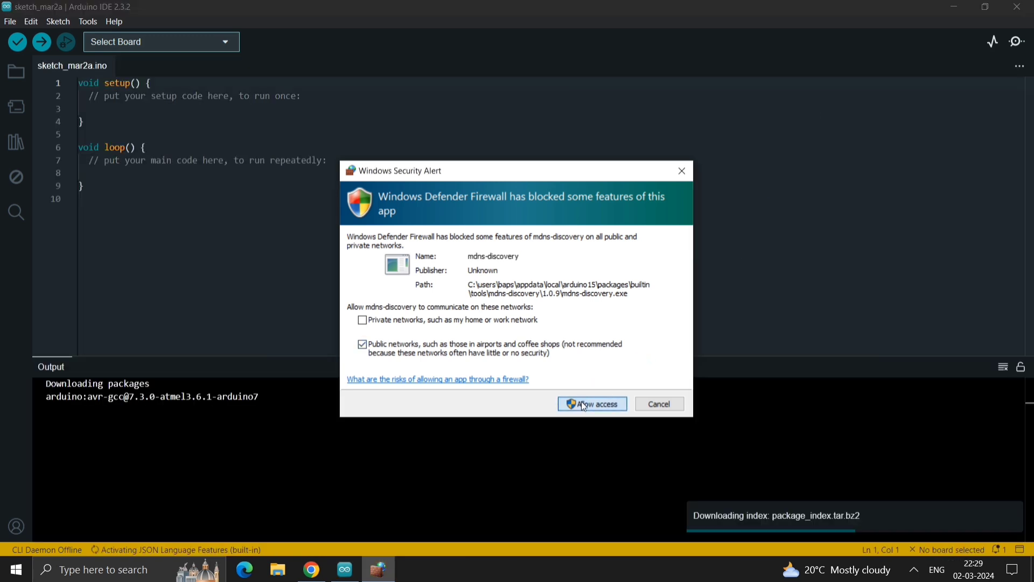
{"action": "left_click", "coordinate": [582, 403]}
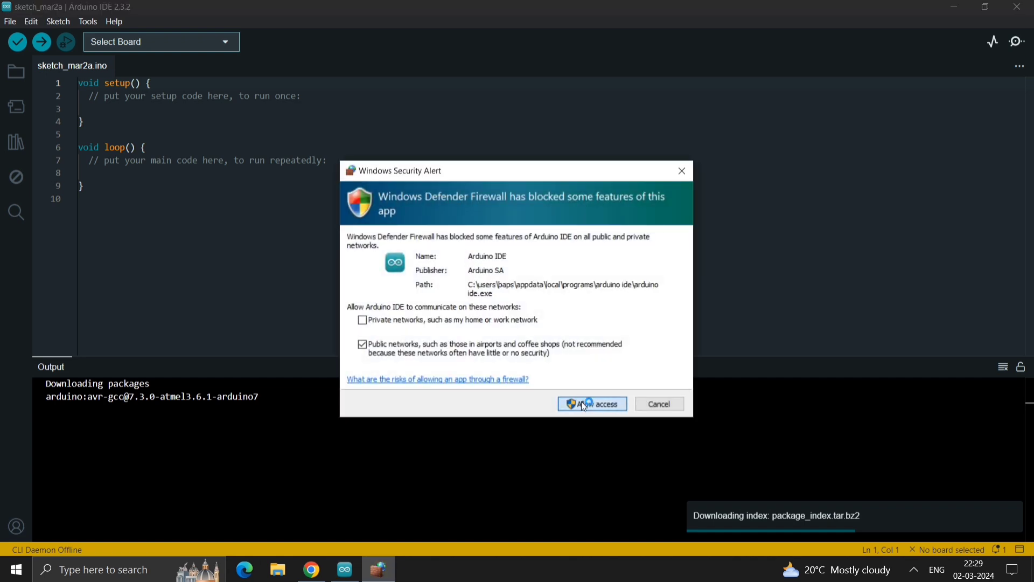
{"action": "left_click", "coordinate": [584, 405]}
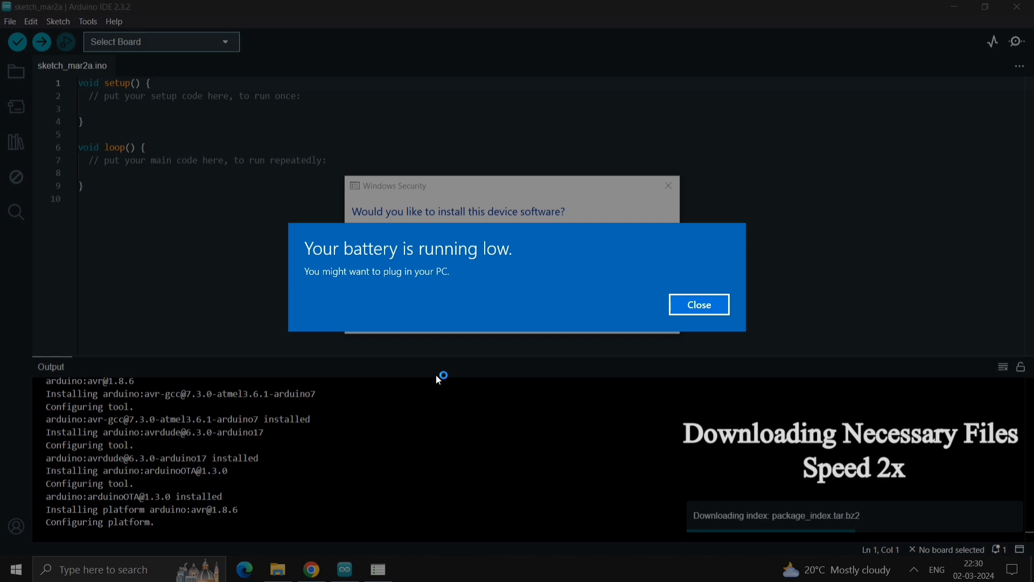
Step: Dismiss the battery notice and install the offered Adafruit Industries ports, Arduino USB and Genuino USB drivers
{"action": "left_click", "coordinate": [719, 306]}
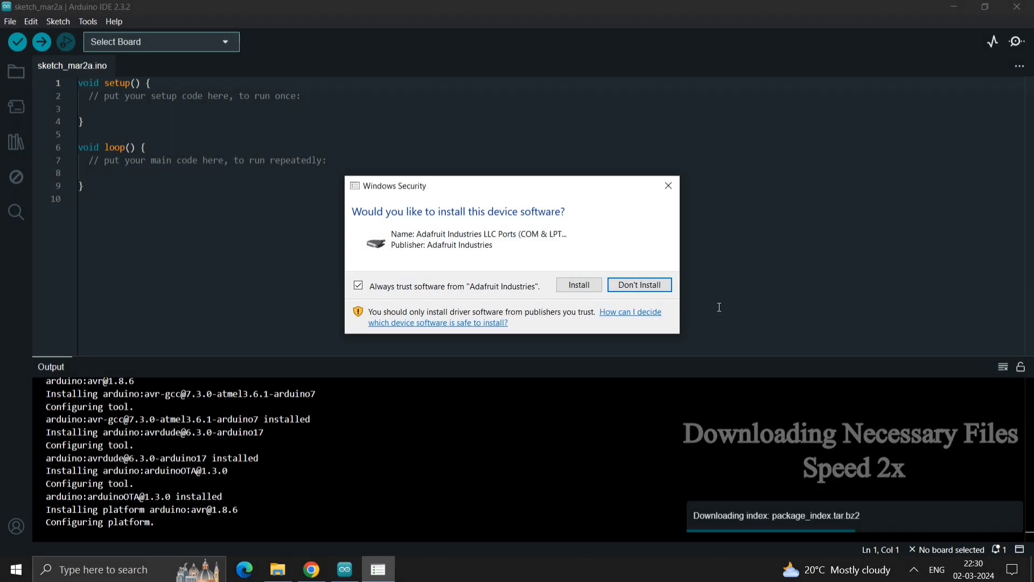
{"action": "left_click", "coordinate": [581, 284]}
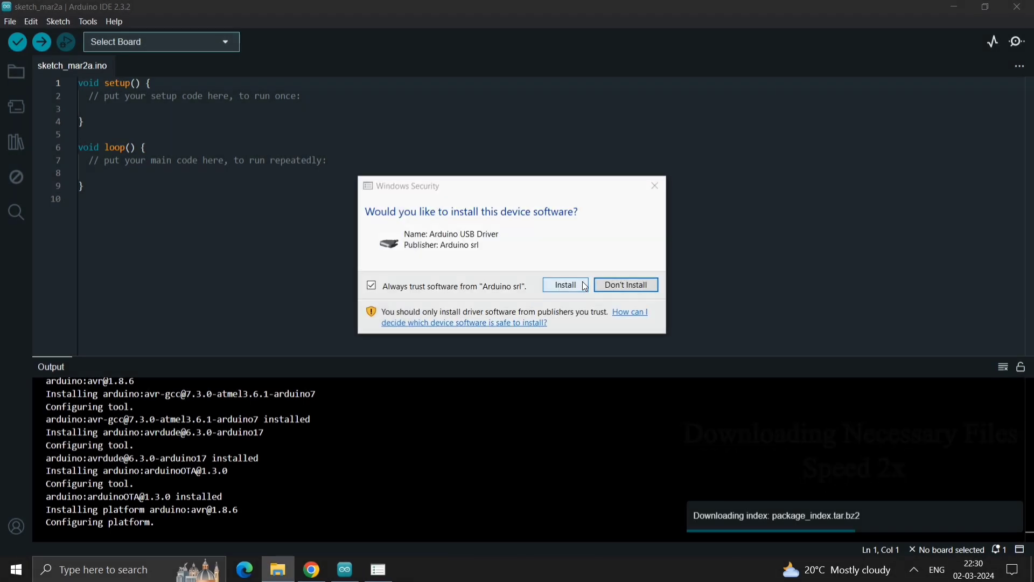
{"action": "left_click", "coordinate": [565, 286]}
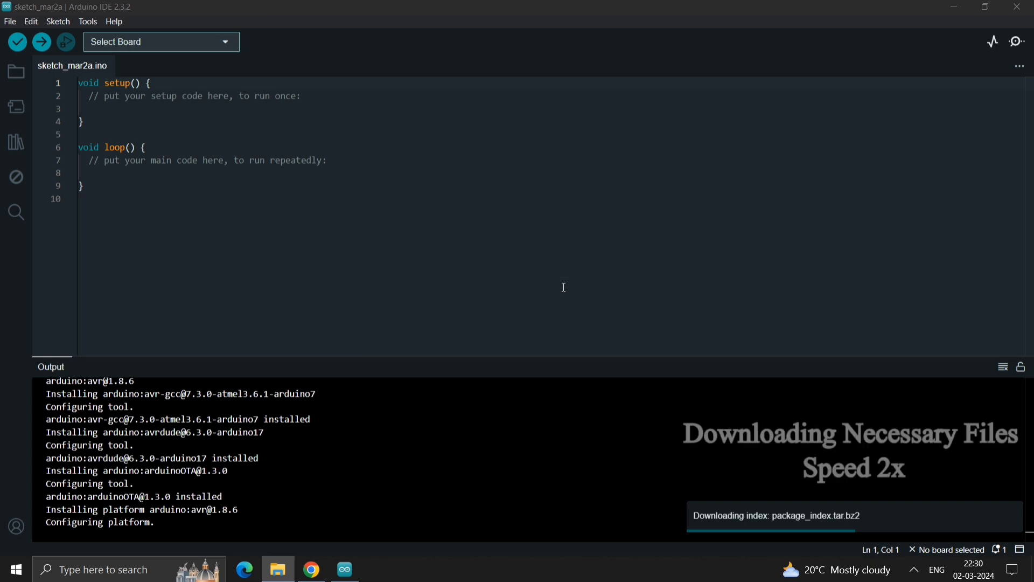
{"action": "left_click", "coordinate": [557, 284]}
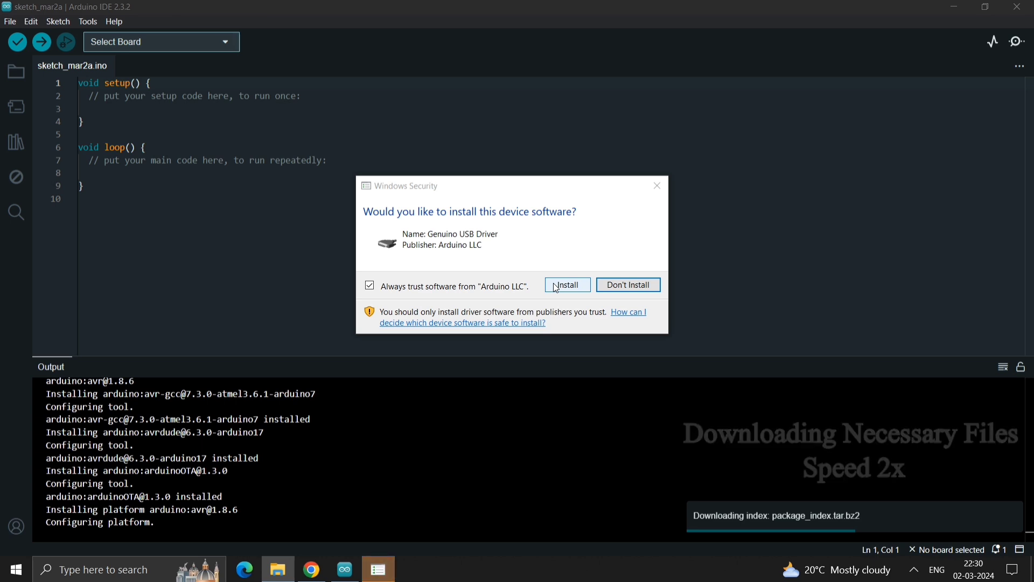
{"action": "left_click", "coordinate": [556, 285]}
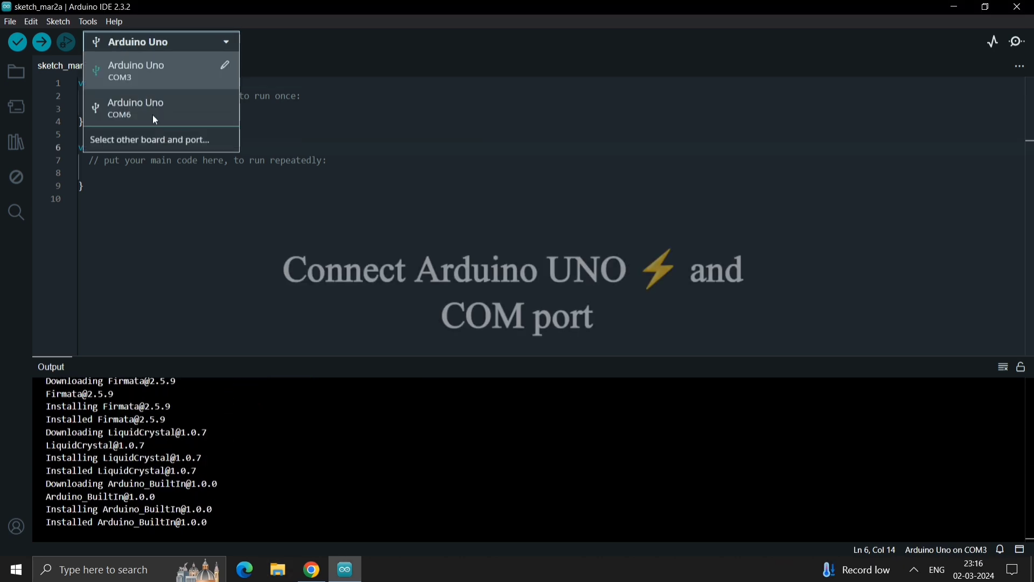
Step: Select the Arduino Uno on COM6 as board and port, and confirm COM6 Serial Port (USB) in the other board and port settings
{"action": "left_click", "coordinate": [154, 114]}
{"action": "left_click", "coordinate": [147, 43]}
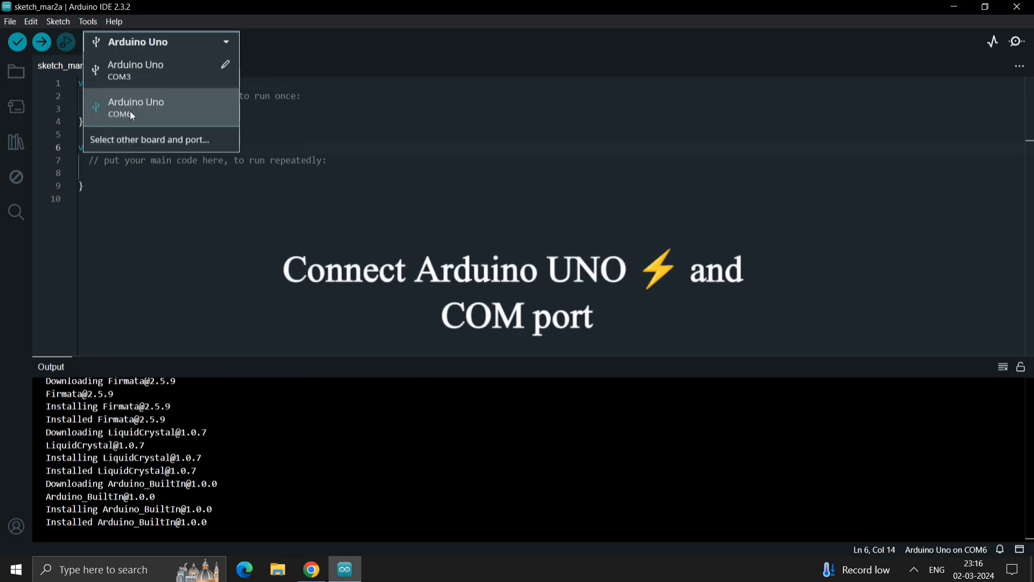
{"action": "left_click", "coordinate": [135, 141]}
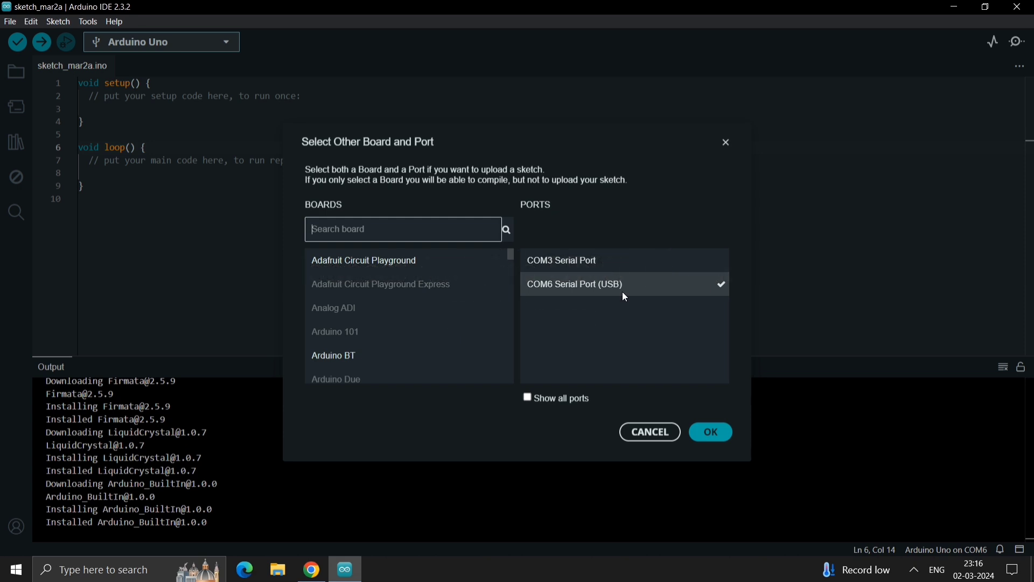
{"action": "left_click", "coordinate": [714, 433]}
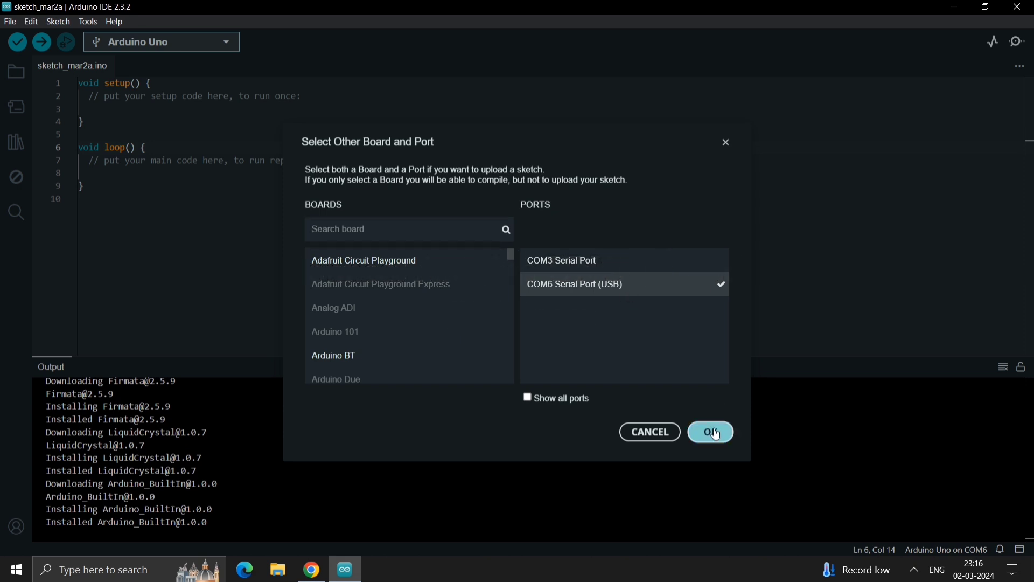
Step: Open the built-in Blink example from 01.Basics and maximize its window
{"action": "left_click", "coordinate": [11, 23]}
{"action": "mouse_move", "coordinate": [81, 97]}
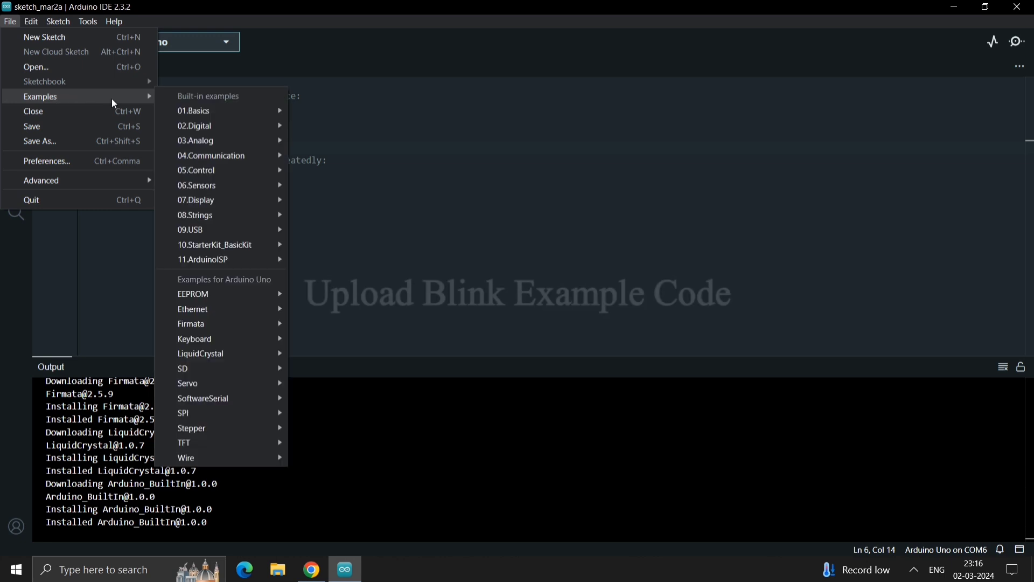
{"action": "mouse_move", "coordinate": [210, 111]}
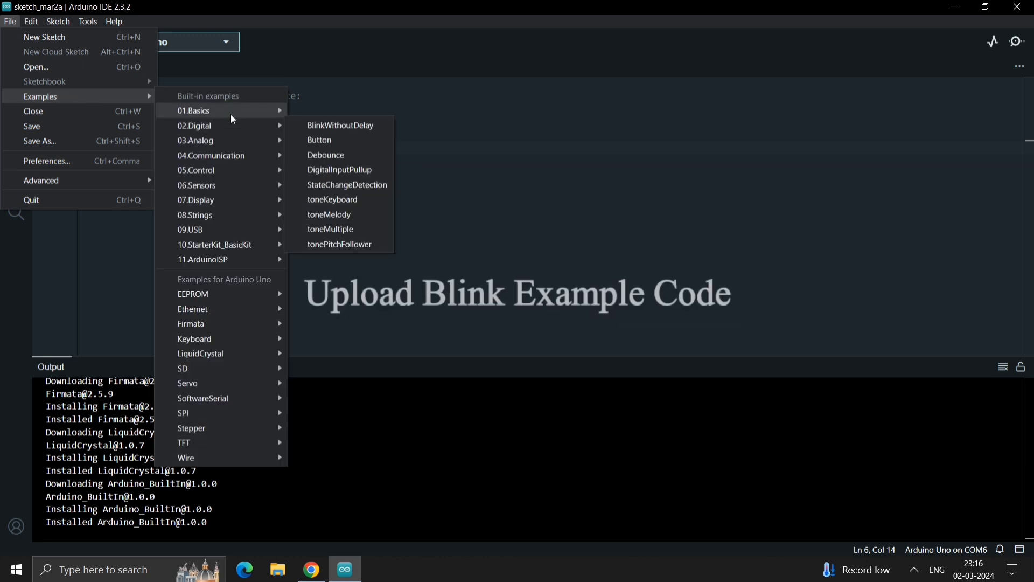
{"action": "left_click", "coordinate": [345, 142]}
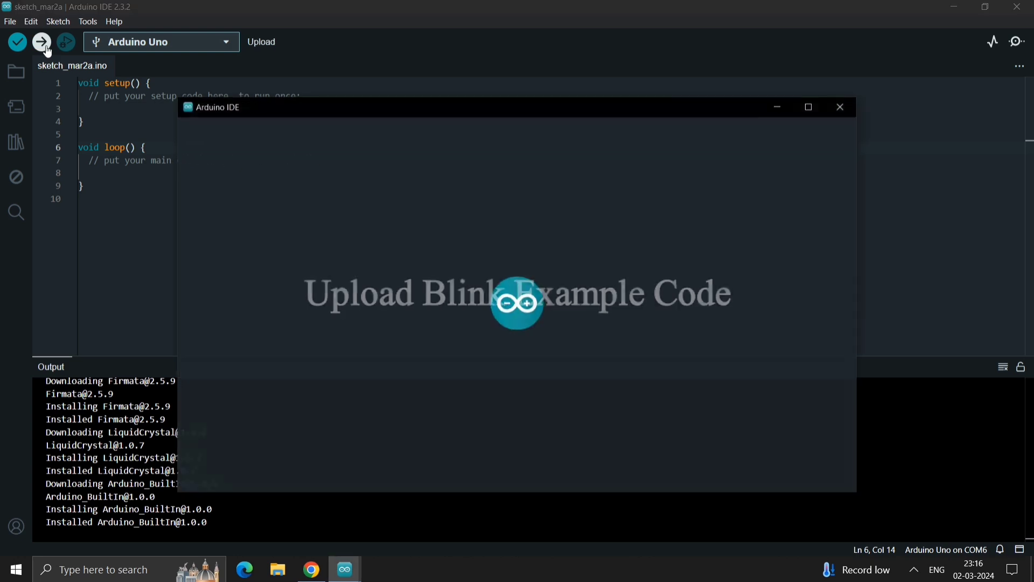
{"action": "left_click", "coordinate": [809, 107]}
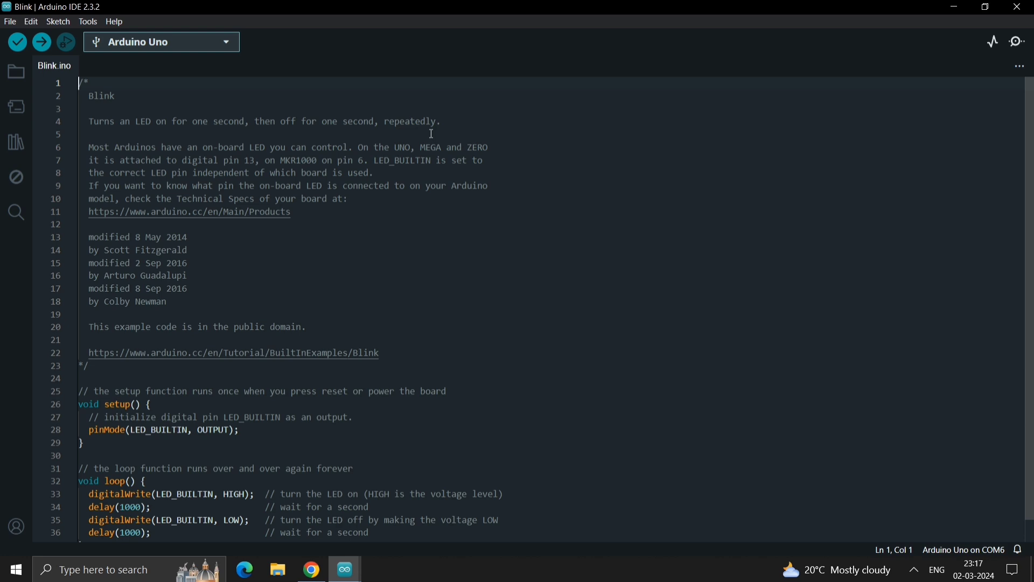
Step: Upload the Blink sketch to the Arduino Uno and close the sketch's window
{"action": "left_click", "coordinate": [47, 42]}
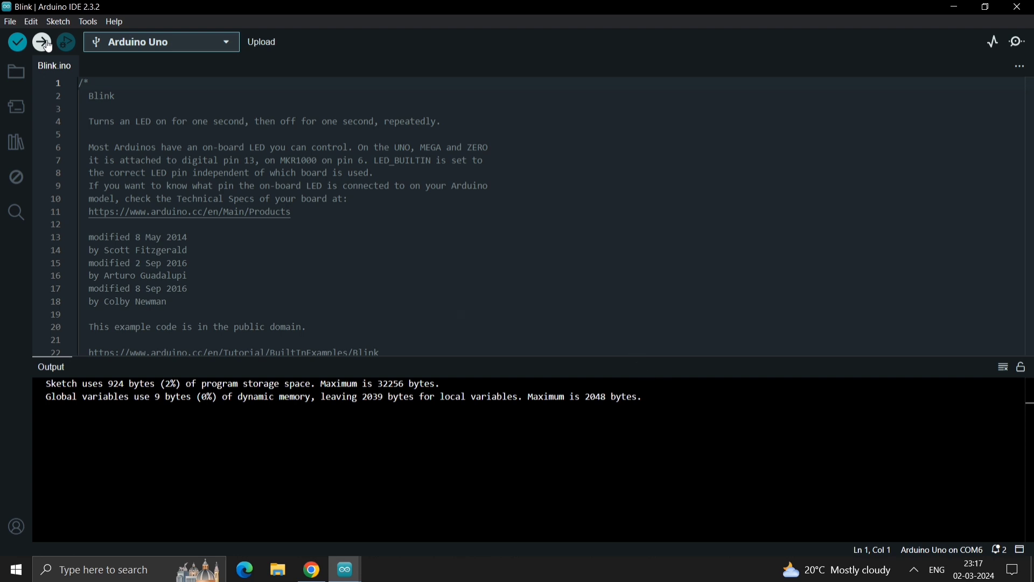
{"action": "left_click", "coordinate": [1031, 9]}
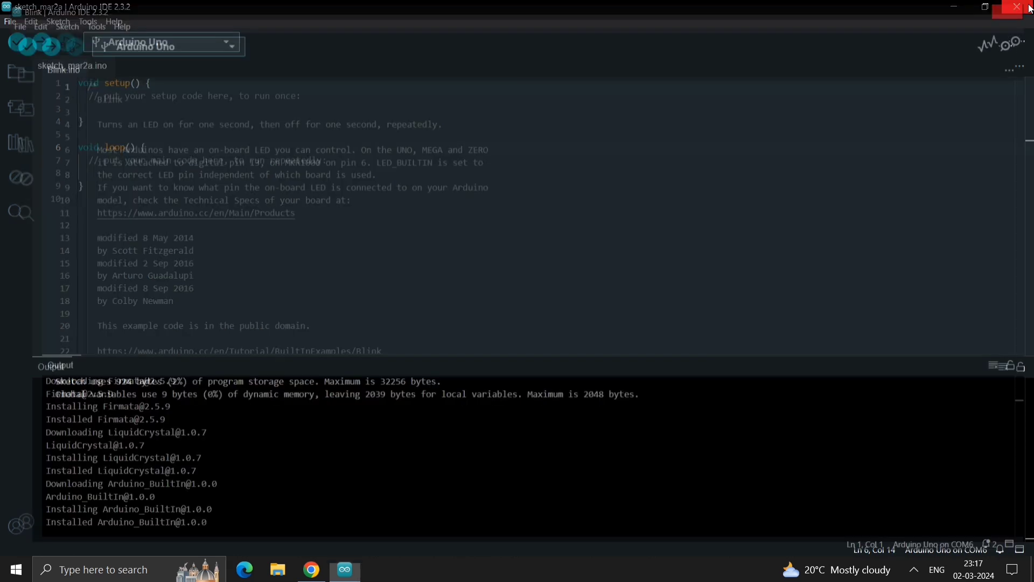